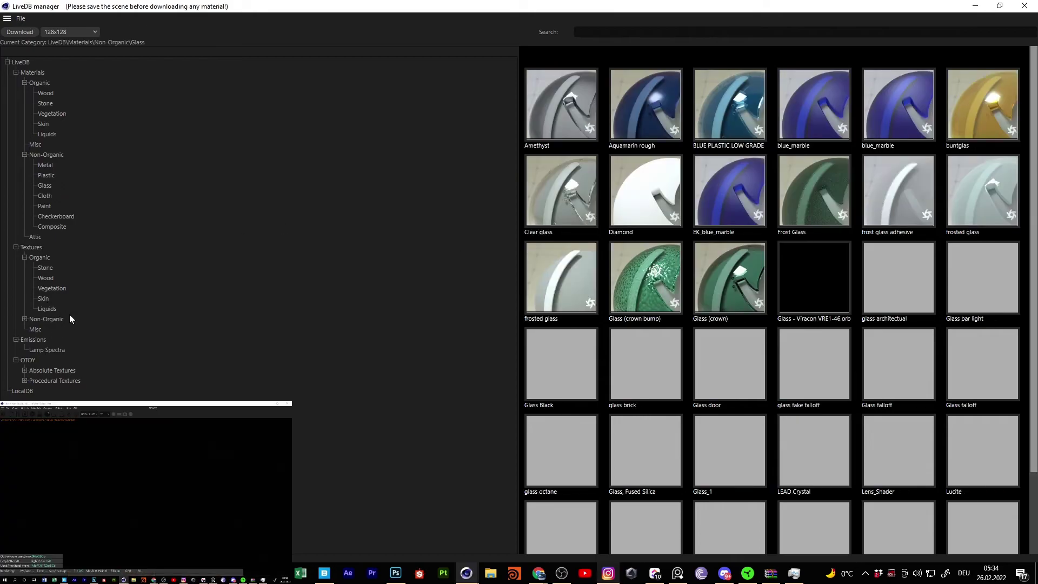
Step: Download the Lava 001 PNG texture set from ambientCG and close its page
scroll(703, 249, up, 3)
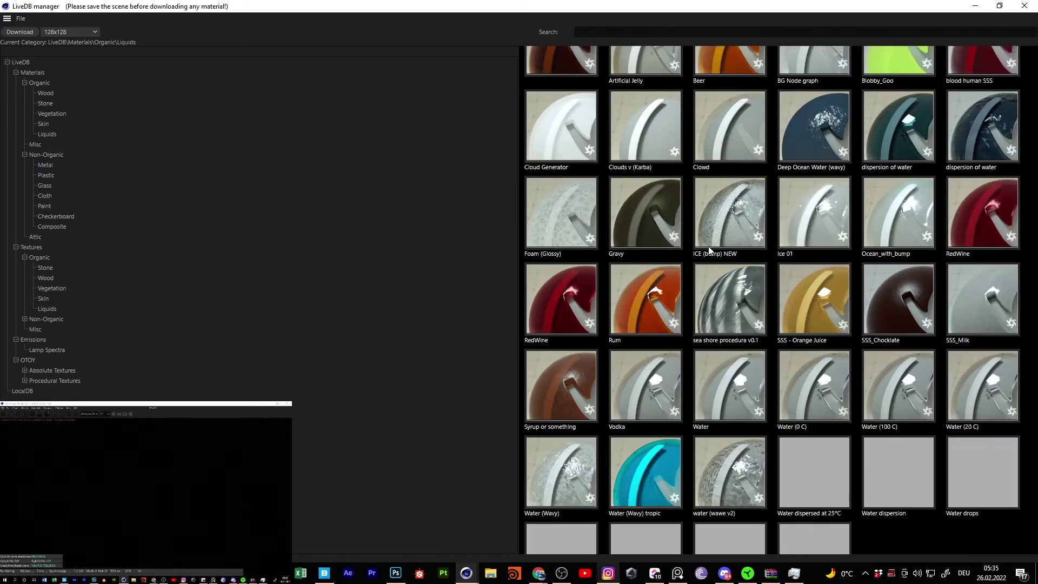
scroll(707, 253, down, 2)
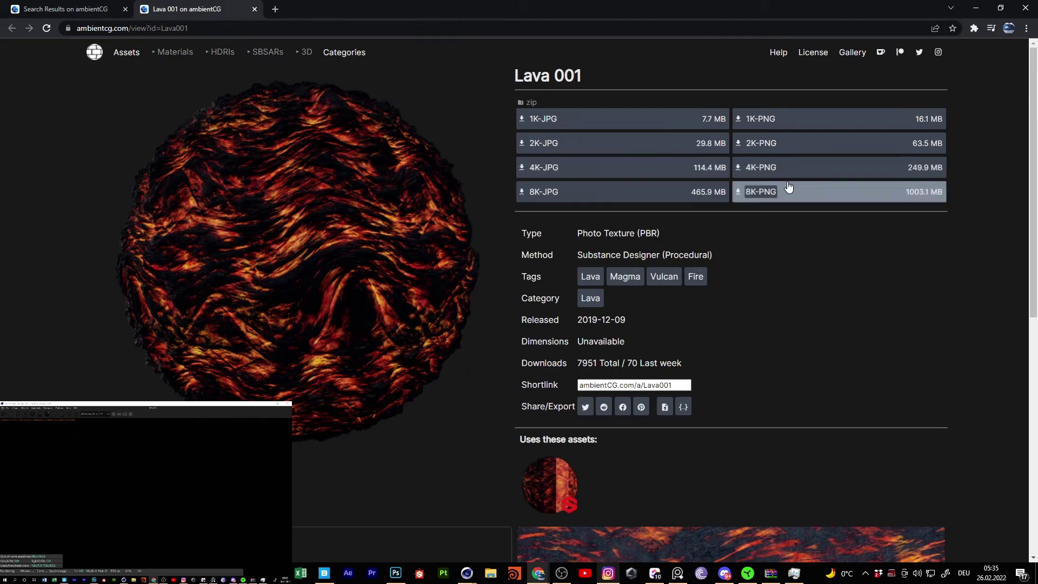
click(788, 186)
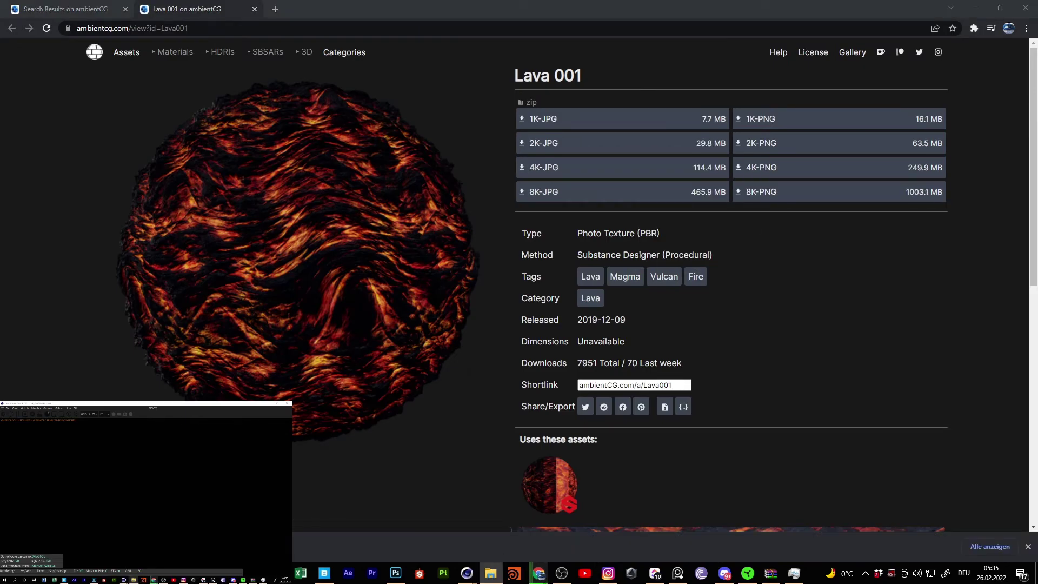
key(ctrl+w)
scroll(438, 160, down, 5)
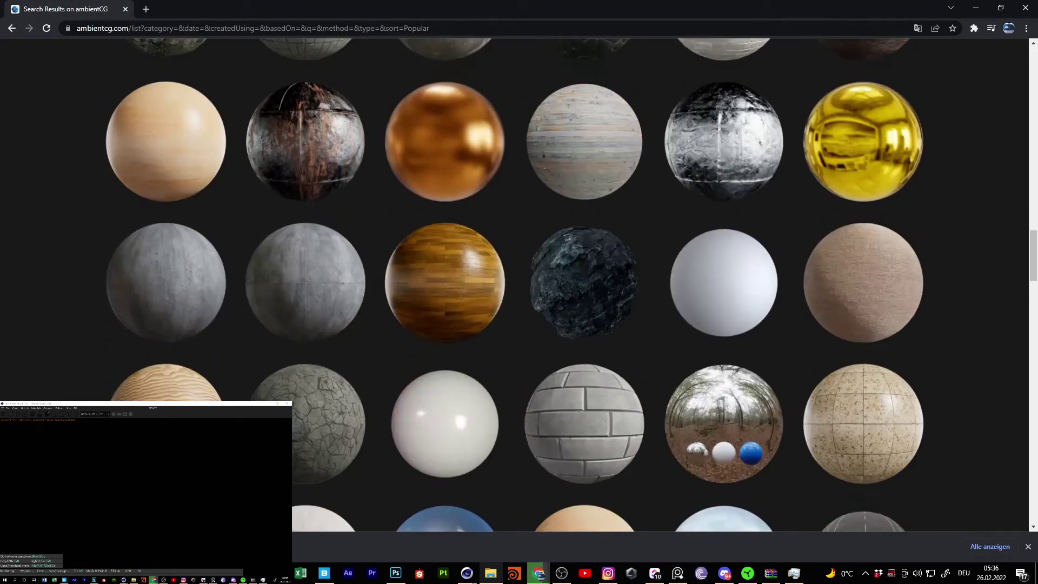
scroll(339, 354, down, 5)
scroll(386, 249, up, 1)
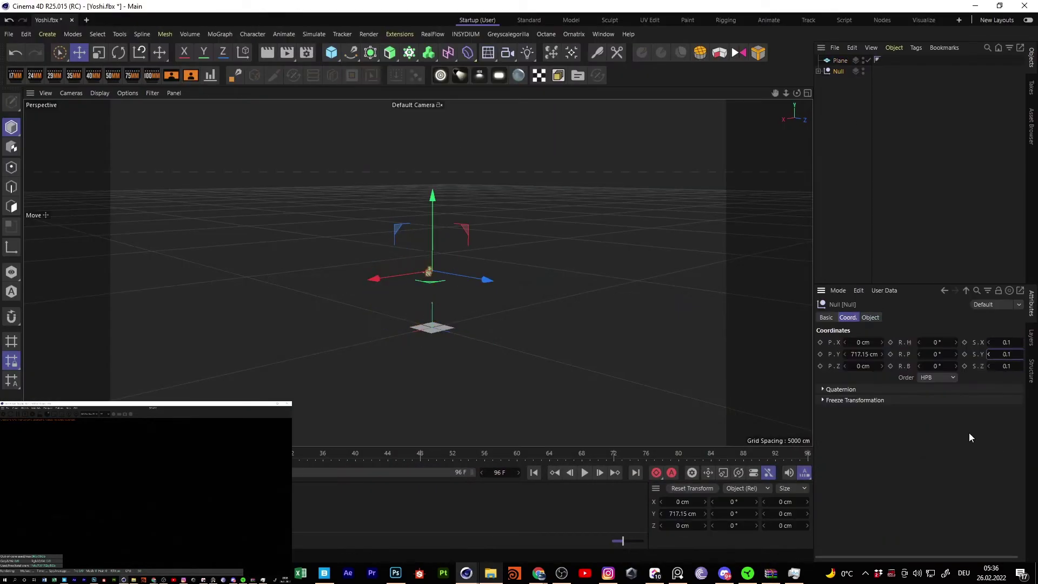
Step: Select the ground plane, switch to Scale, and add a camera to look through
click(427, 307)
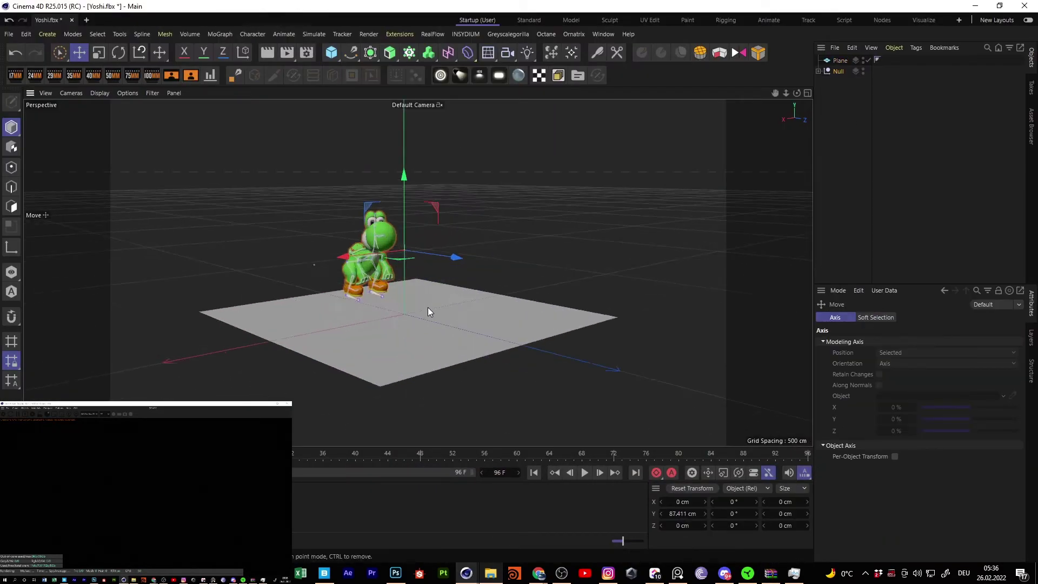
scroll(281, 375, up, 3)
key(t)
click(500, 75)
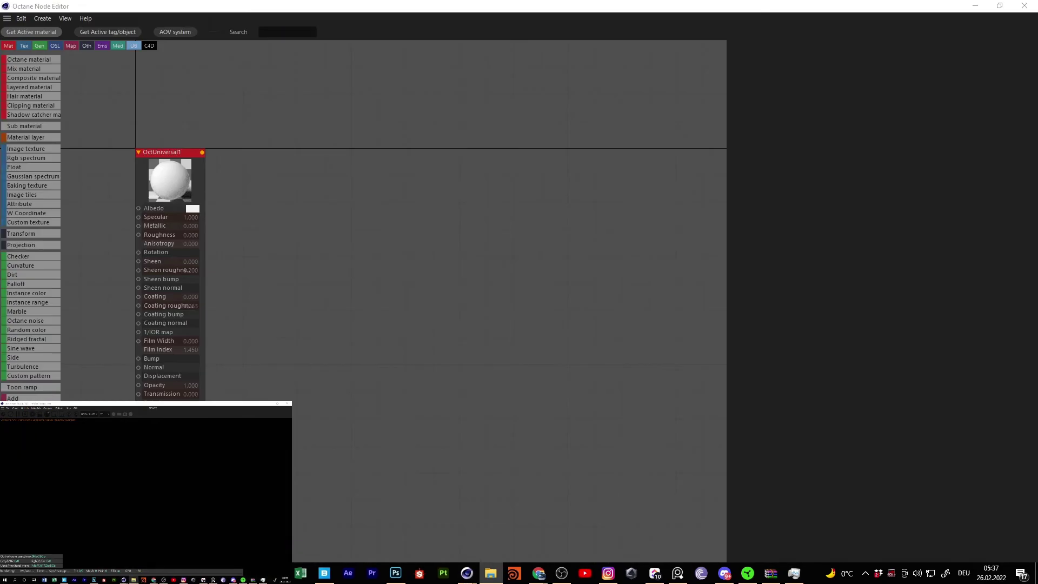
Step: Wire a lava texture into the material and spread out the stacked lava texture nodes
drag(216, 210, 520, 292)
drag(422, 230, 265, 135)
drag(411, 227, 441, 113)
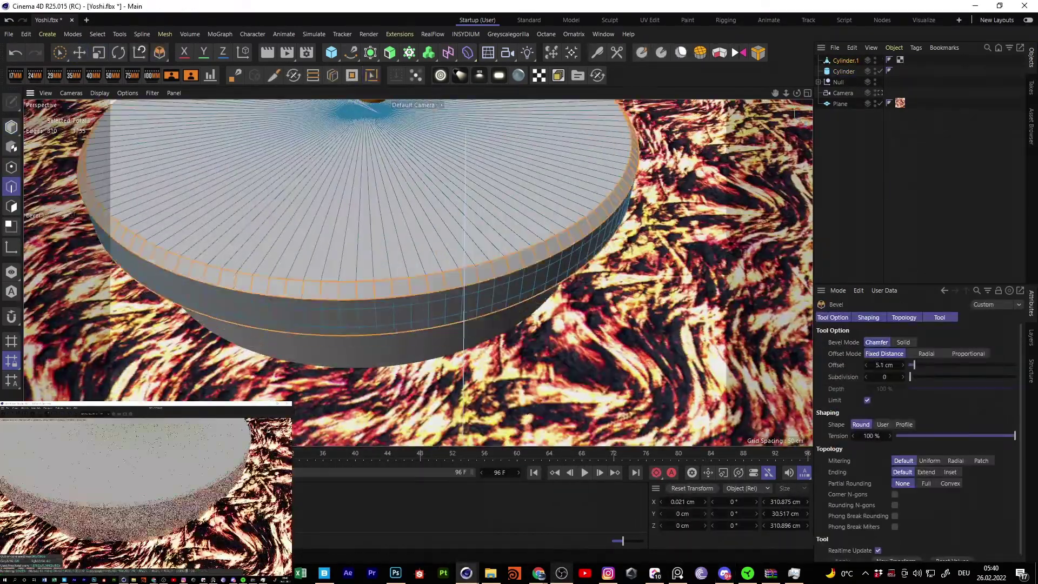
Step: Clear the asset browser search field
key(BackSpace)
key(BackSpace)
key(BackSpace)
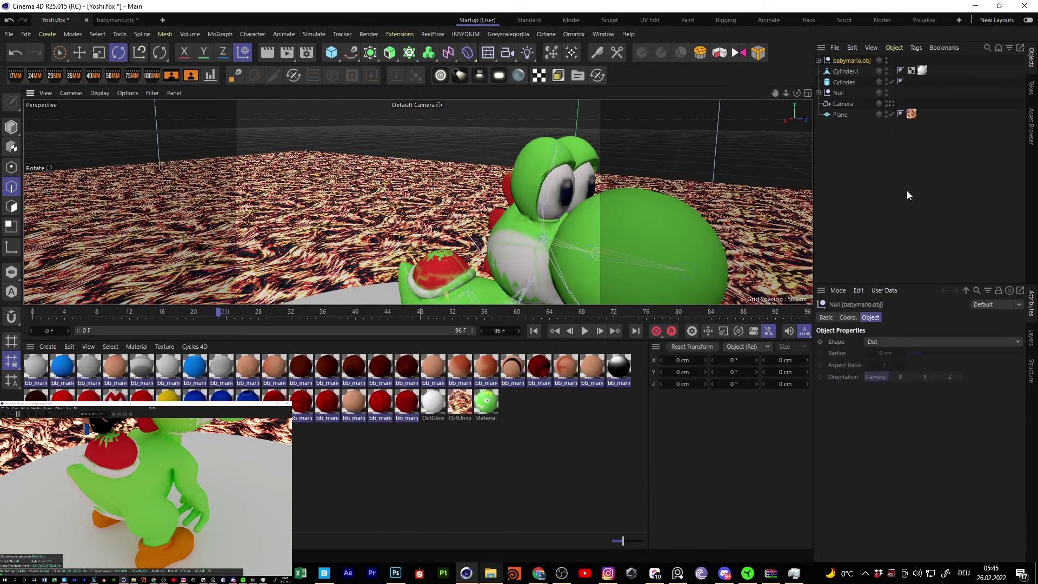
Step: Move babymario.obj onto Yoshi's back and open the new glossy material's nodes
key(e)
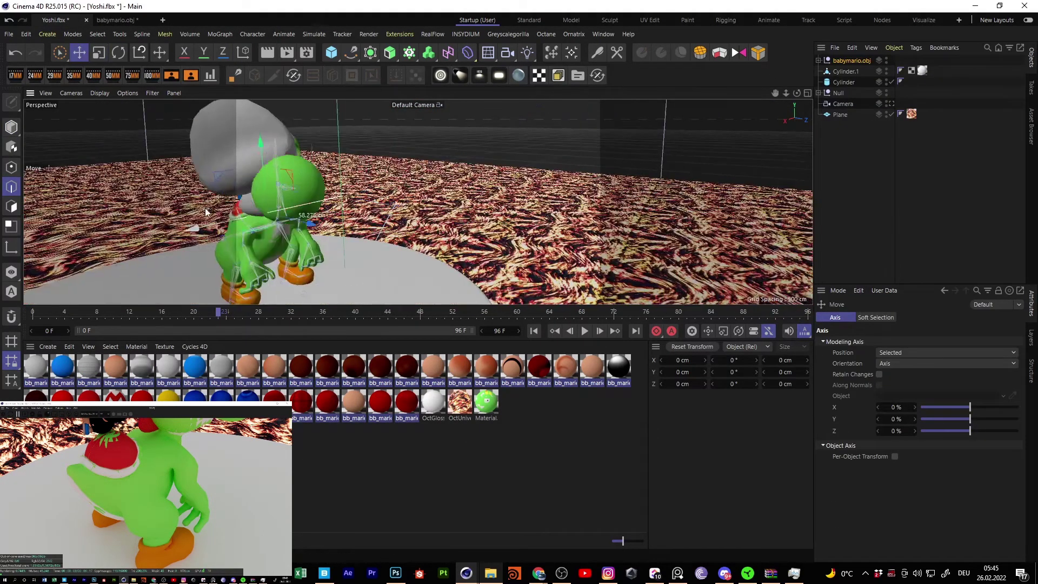
alt+drag(205, 207, 498, 240)
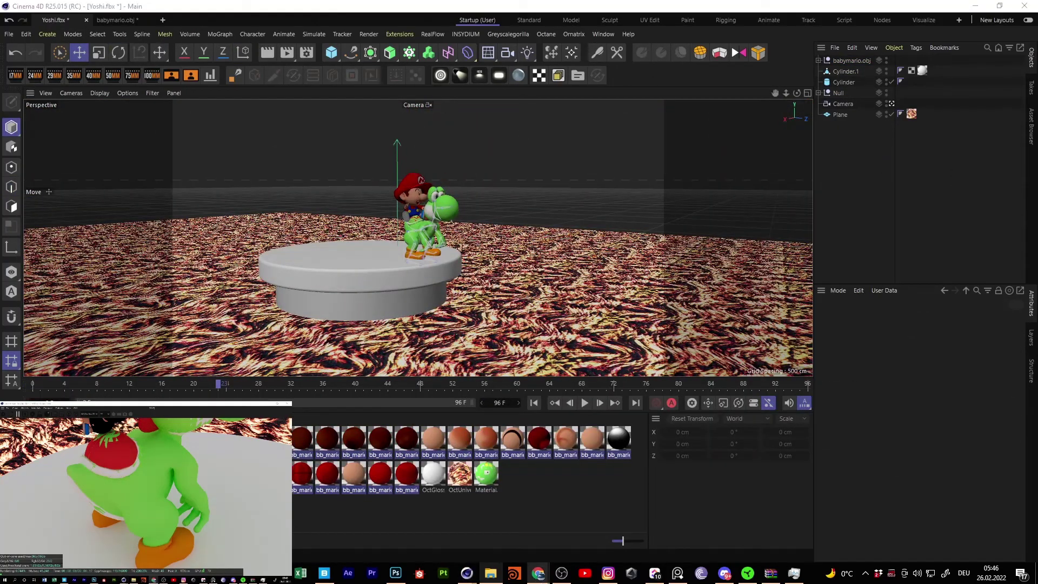
double_click(433, 438)
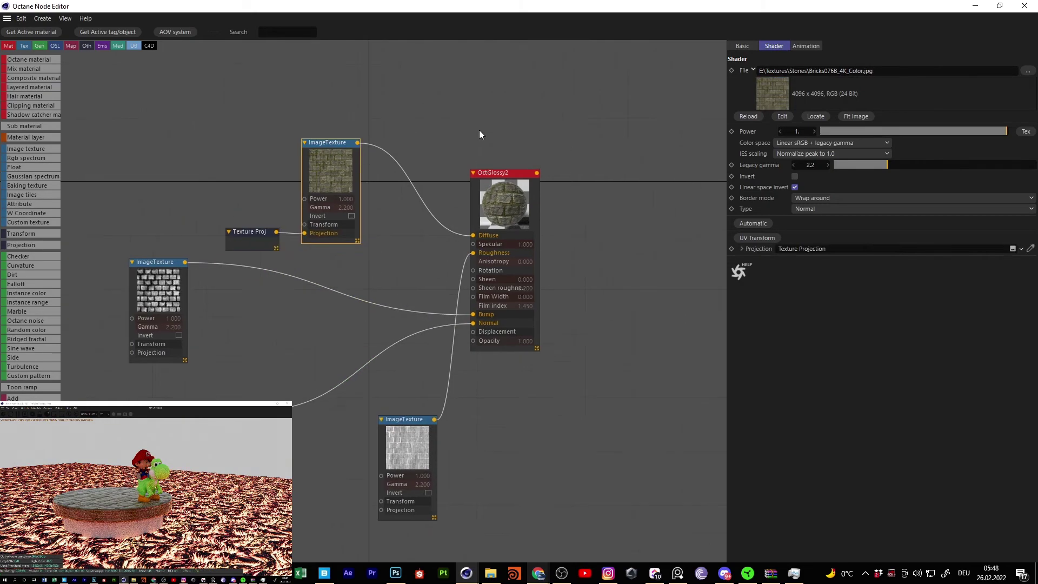
Step: Choose the projection for the stone colour texture
click(816, 70)
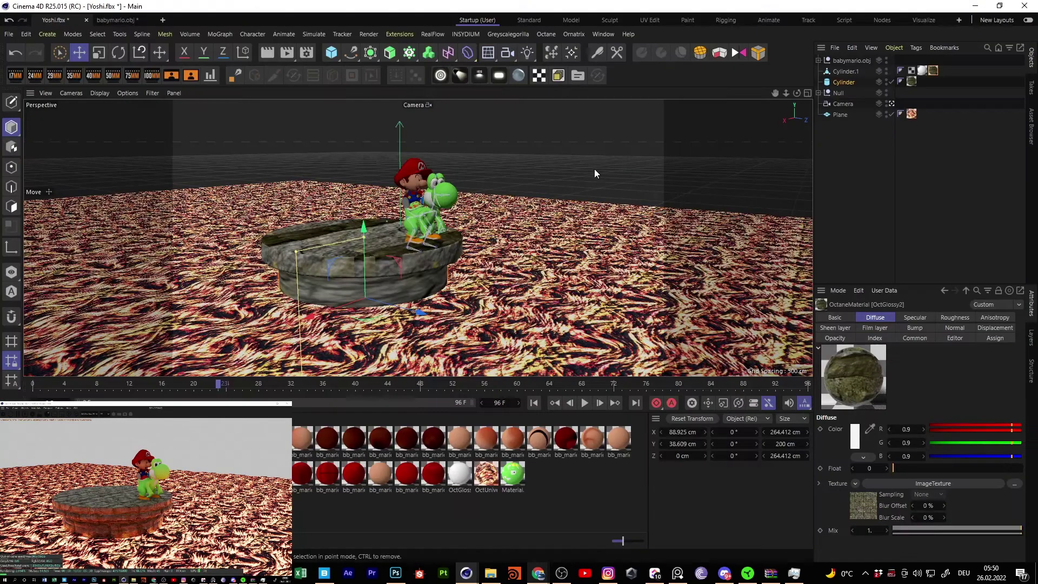
Step: Warm the scene camera's post-processing light temperature and shift the view toward the lower left
click(846, 105)
click(900, 103)
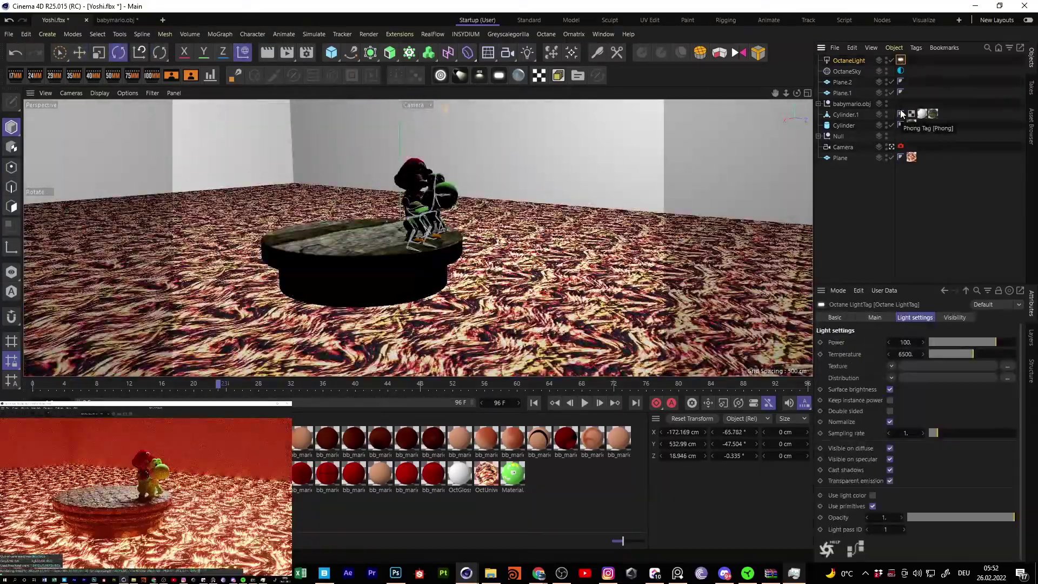
drag(971, 354, 956, 354)
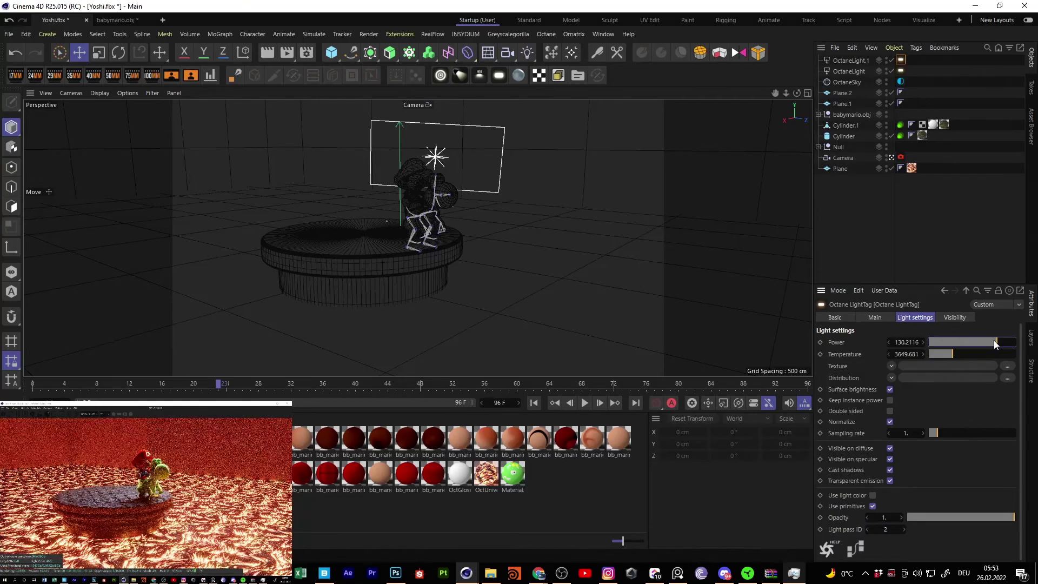
alt+middle_drag(430, 232, 415, 265)
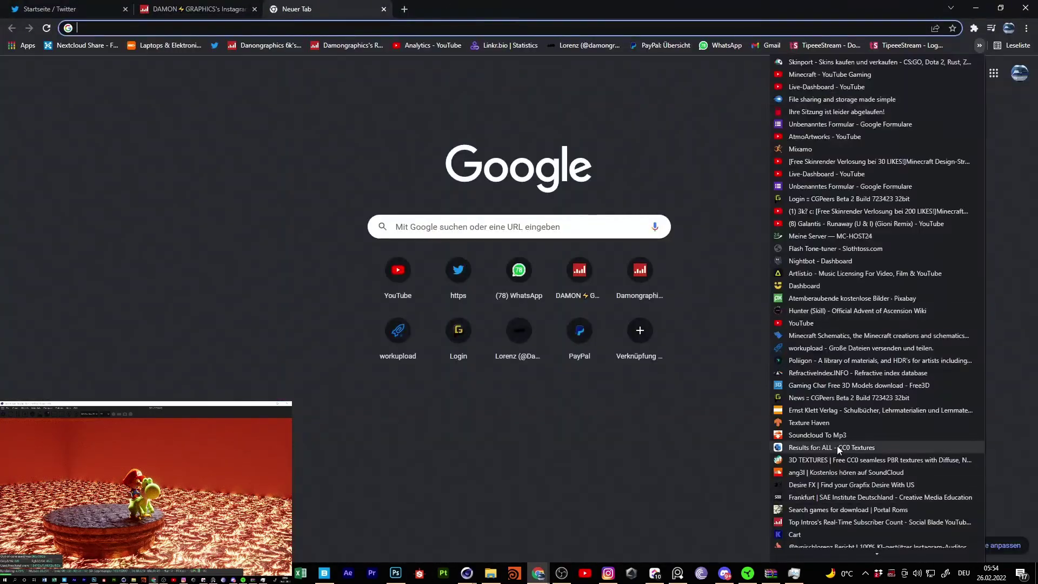
Step: Scroll through the ambientCG stone materials page and close it
scroll(433, 230, down, 10)
scroll(561, 364, down, 10)
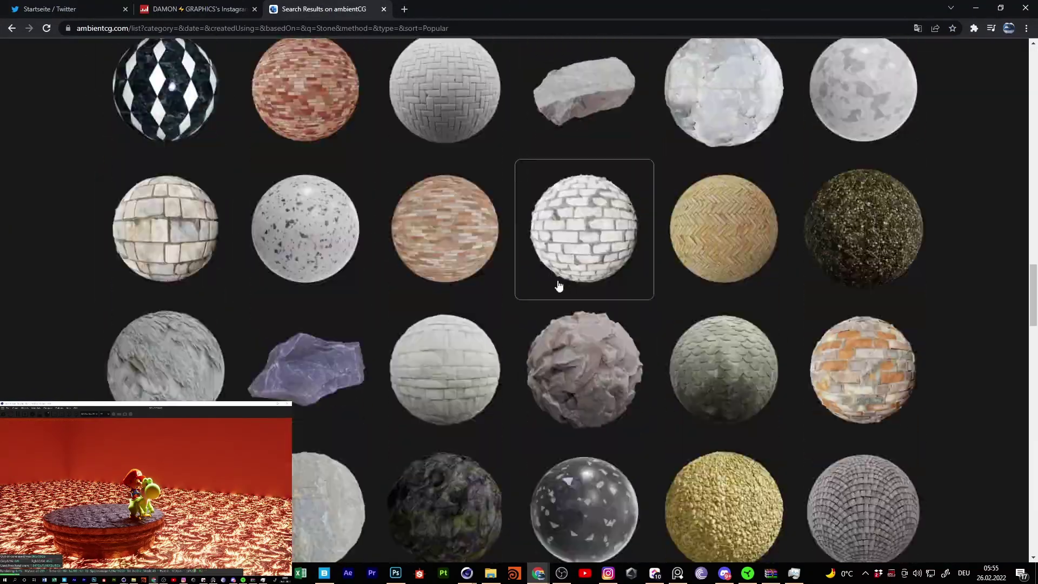
scroll(556, 282, down, 10)
scroll(521, 432, down, 10)
key(ctrl+w)
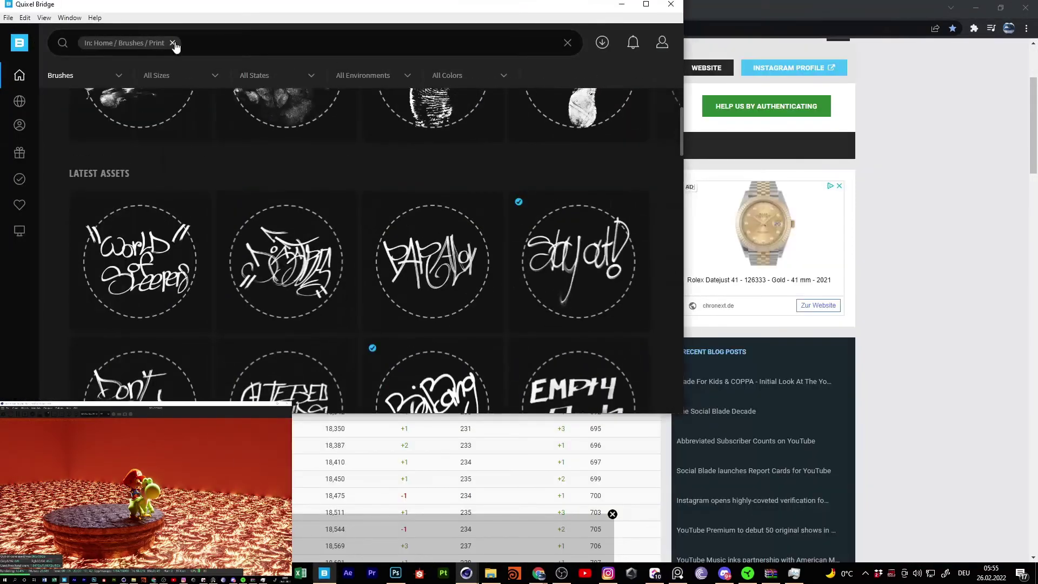
Step: Search Quixel Bridge Surfaces for 'Rock', open a rock surface, and check Downloads
click(172, 43)
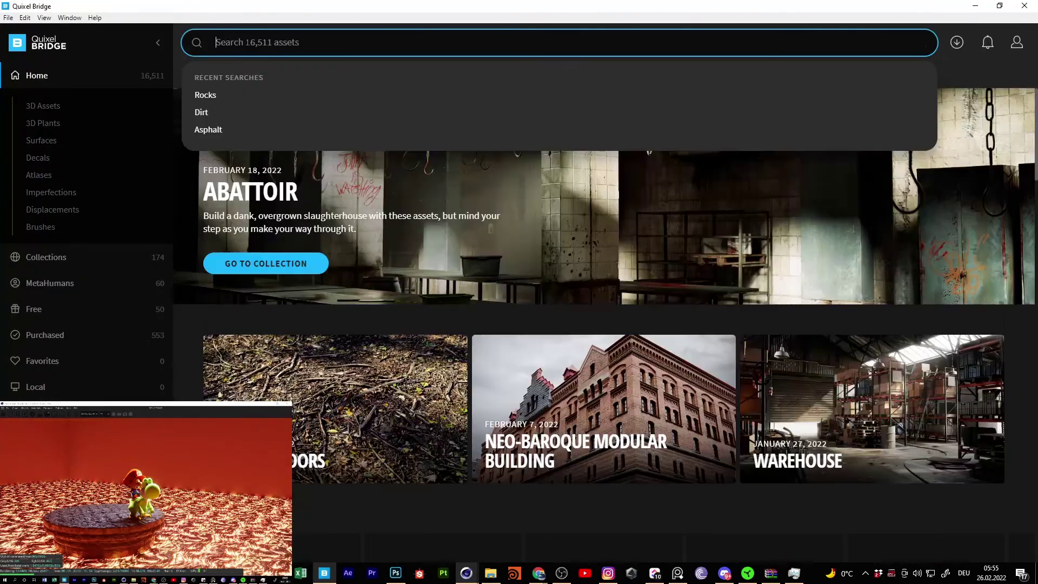
text(Rock)
key(Return)
click(655, 162)
scroll(628, 275, down, 5)
scroll(466, 248, down, 5)
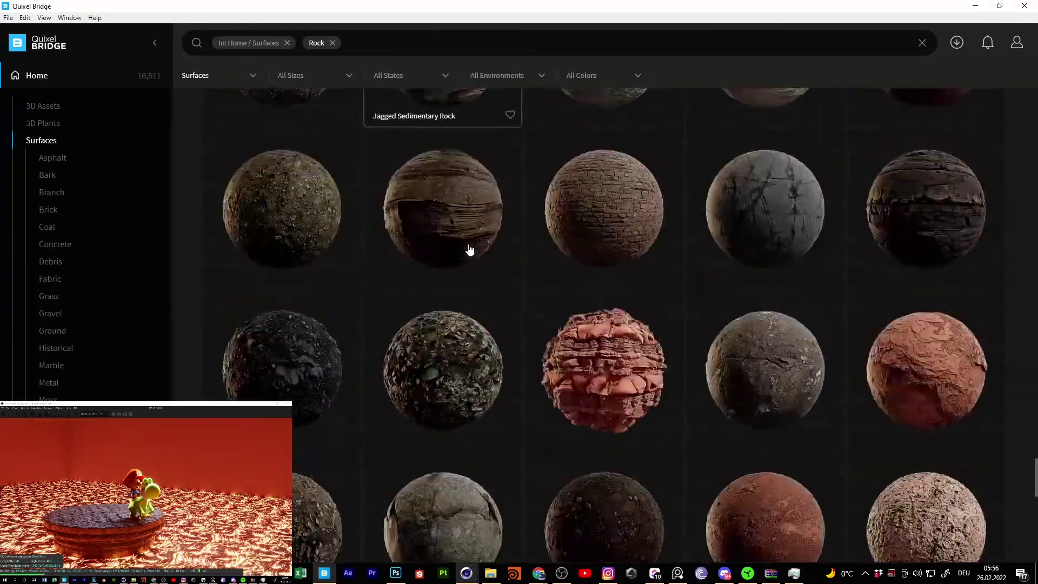
click(723, 285)
click(957, 43)
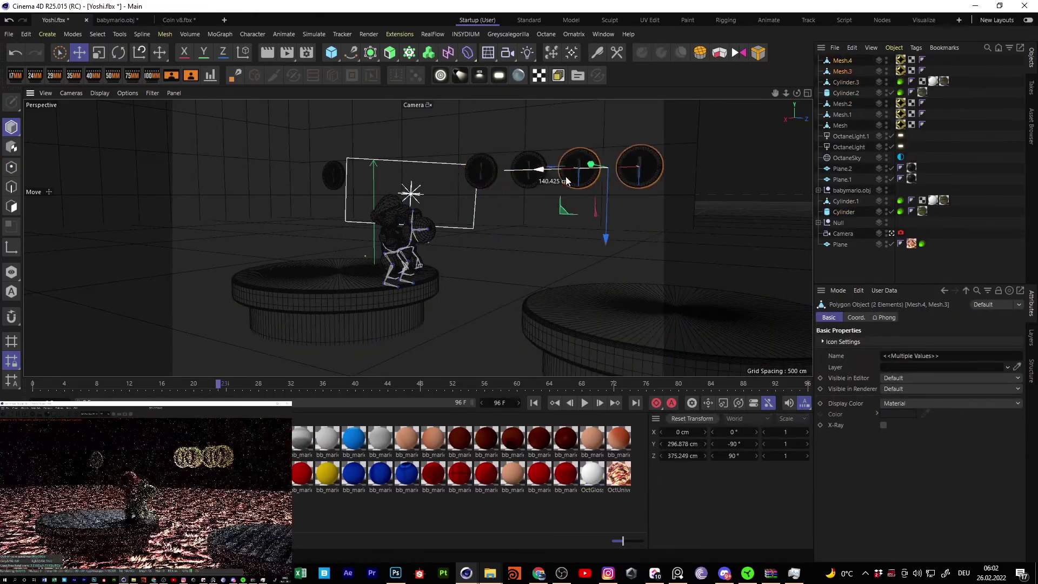
Step: Shift a floating coin left and select another coin to reposition
drag(495, 171, 472, 170)
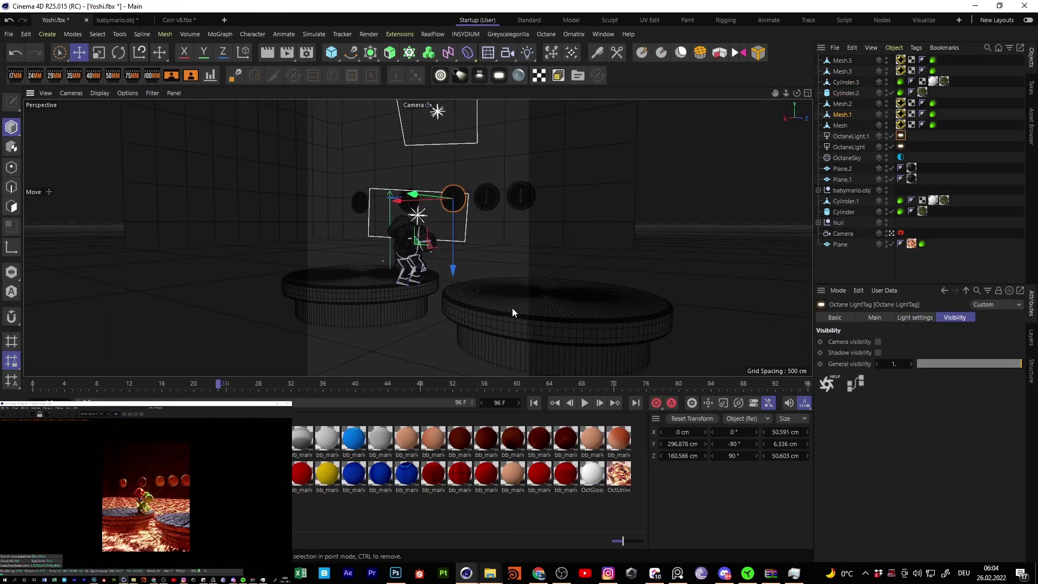
click(407, 221)
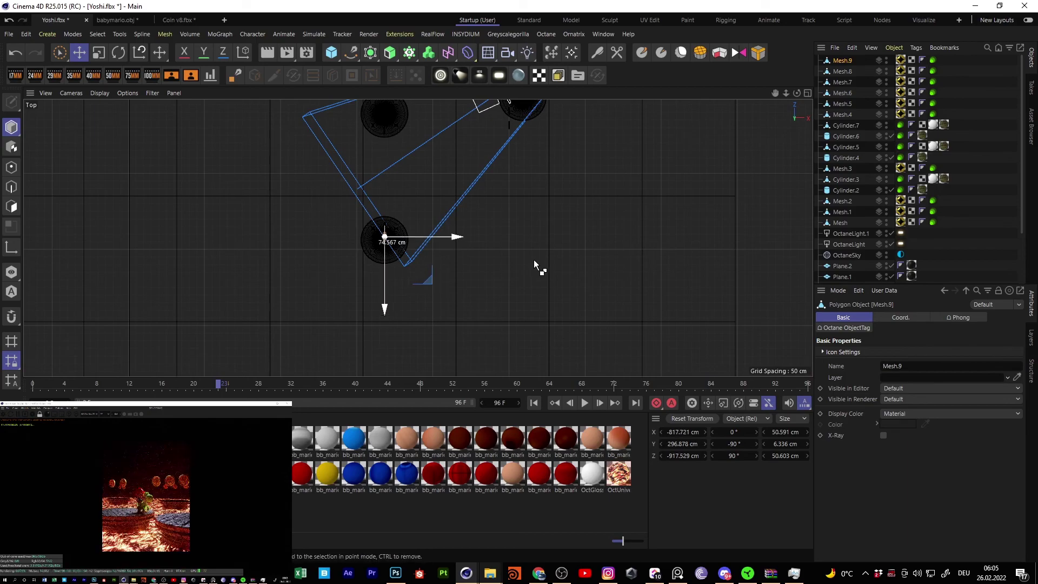
Step: Apply OctGlossy2 to Plane.2; give OctUniversal1 8.76 cm displacement height and 0.31 mid level
drag(591, 472, 886, 276)
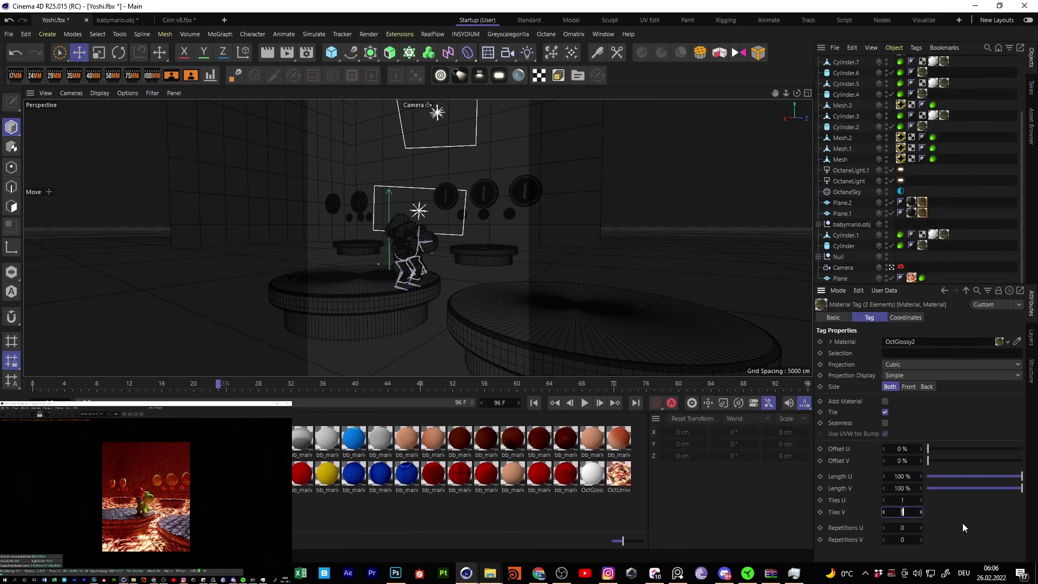
double_click(617, 472)
mouse_move(223, 116)
mouse_down()
mouse_move(293, 115)
mouse_move(212, 121)
mouse_up()
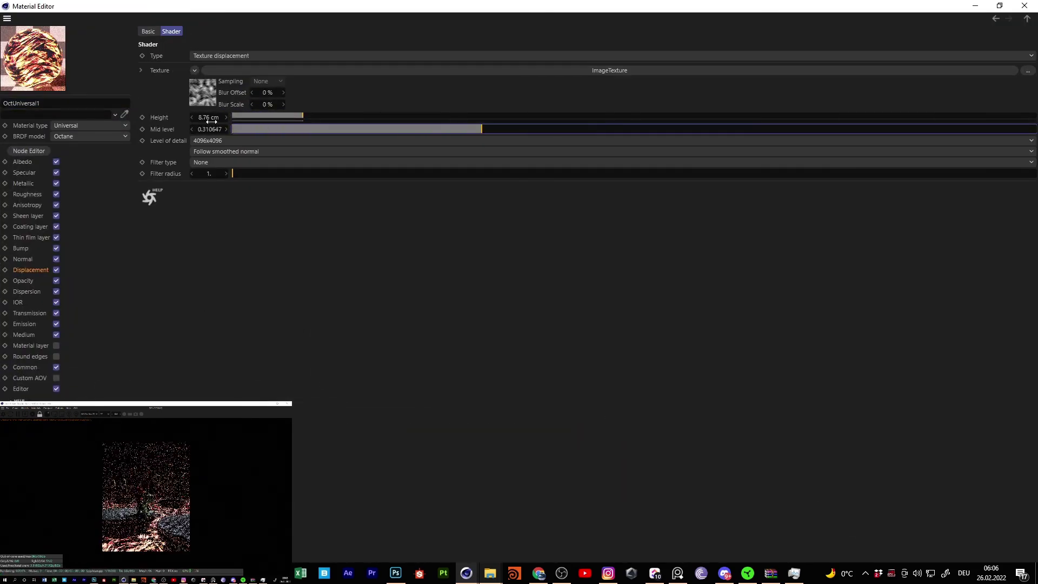
click(1023, 6)
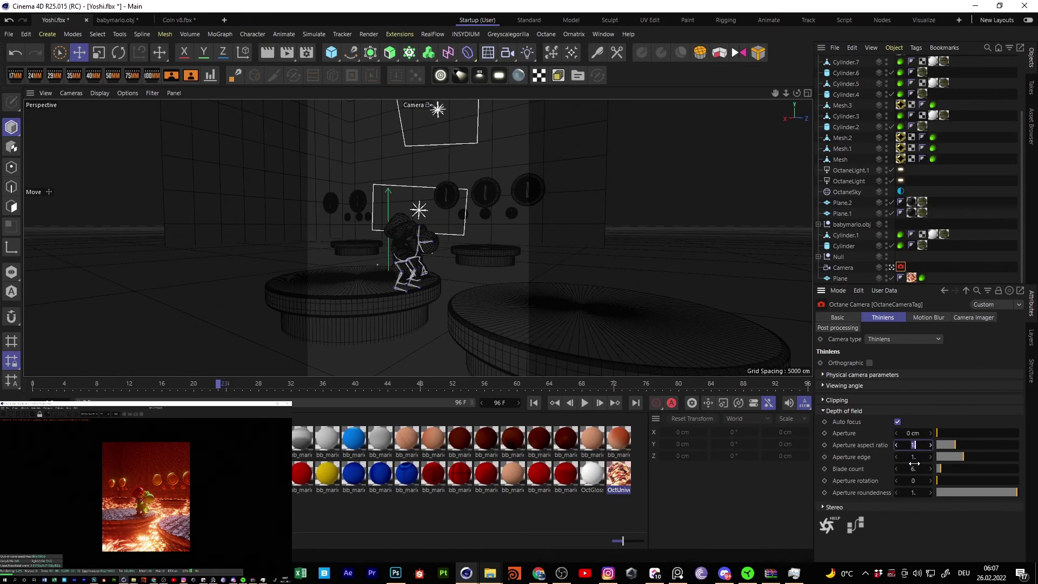
Step: Restore the camera depth-of-field settings, raise bloom power, and increase render exposure slightly
key(ctrl+z)
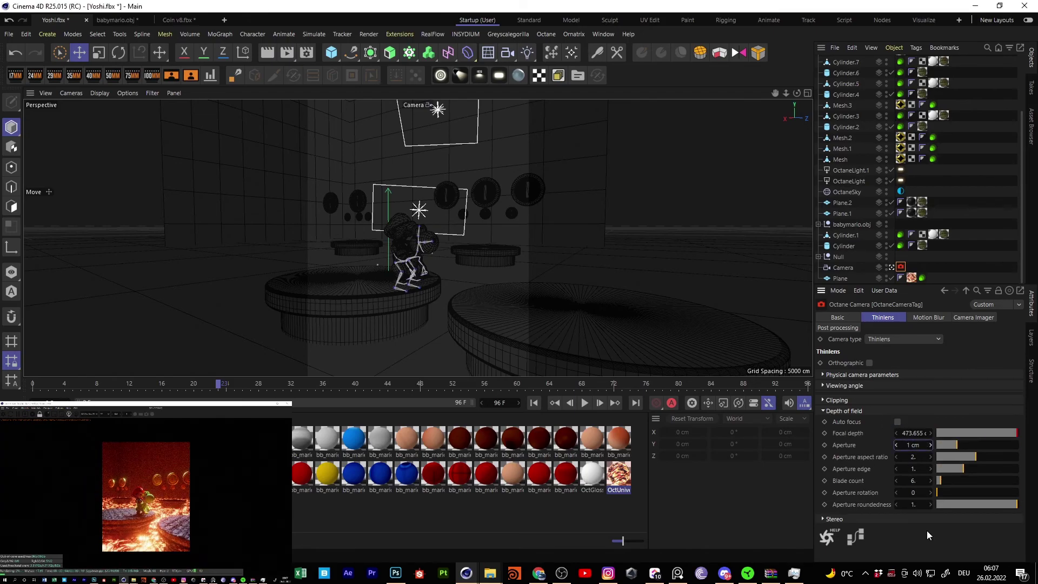
click(837, 327)
drag(786, 93, 789, 93)
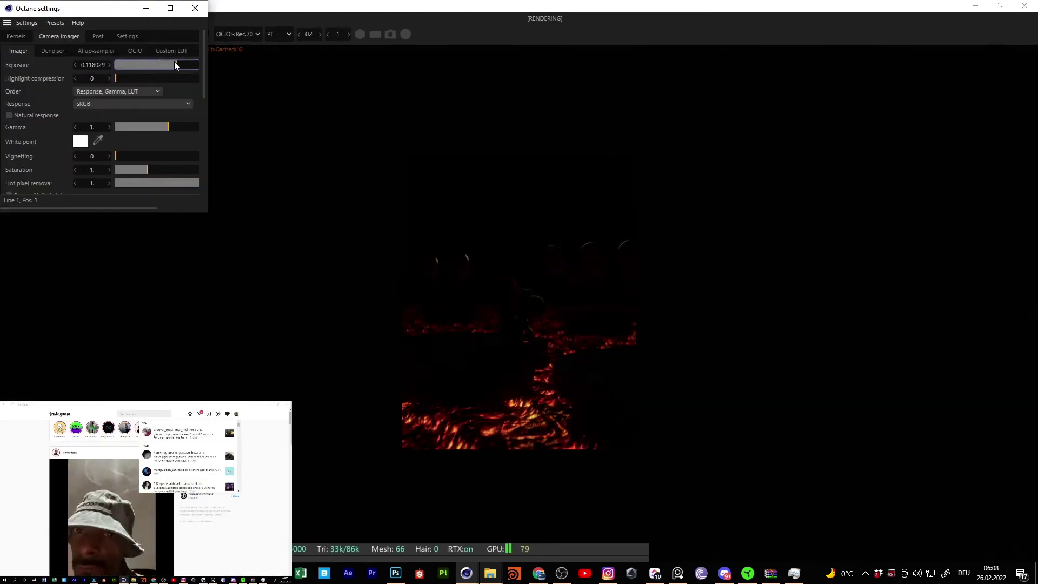
drag(187, 66, 190, 66)
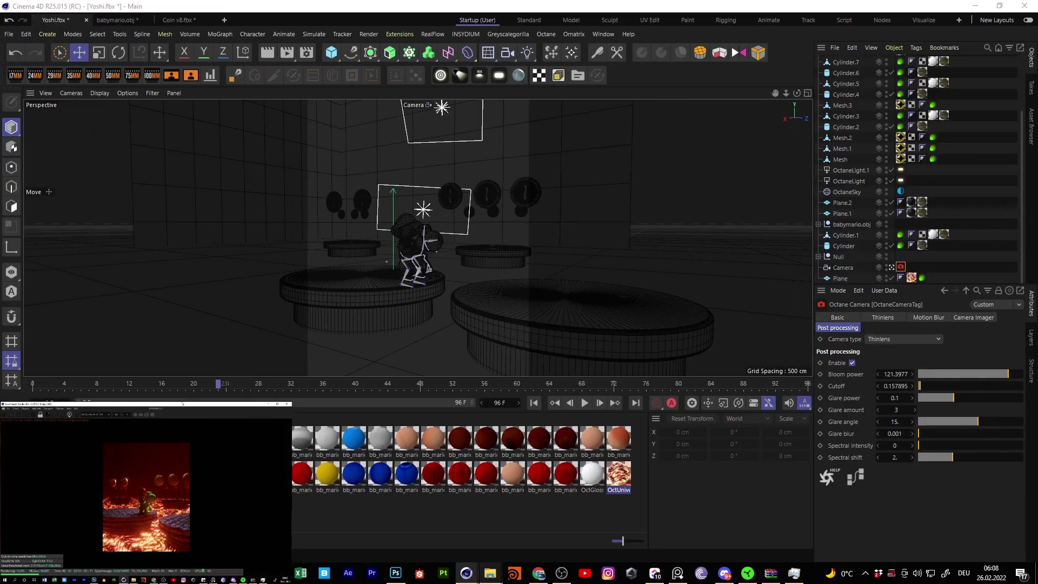
Step: Select the pair of small background platforms
click(505, 260)
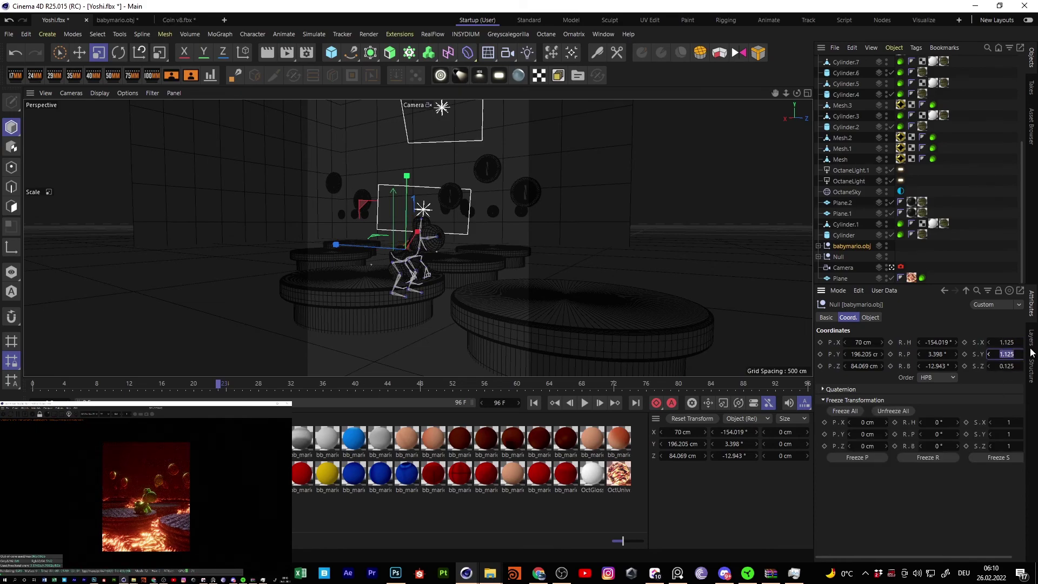
Step: Raise OctaneLight.1 higher above the characters and show its power and temperature settings
key(e)
click(432, 229)
click(423, 205)
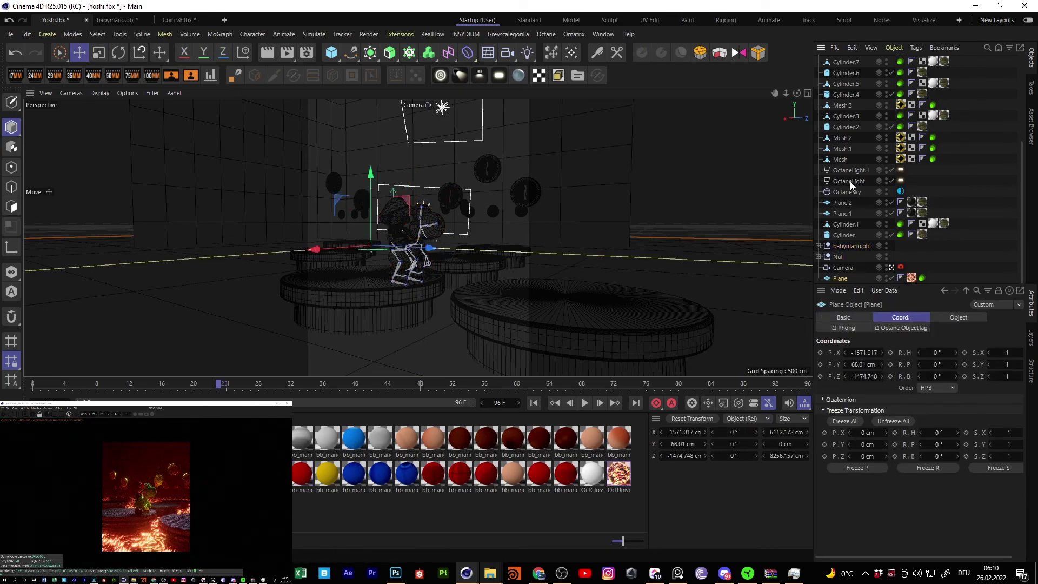
mouse_move(415, 162)
mouse_down()
mouse_move(408, 137)
mouse_move(374, 194)
mouse_up()
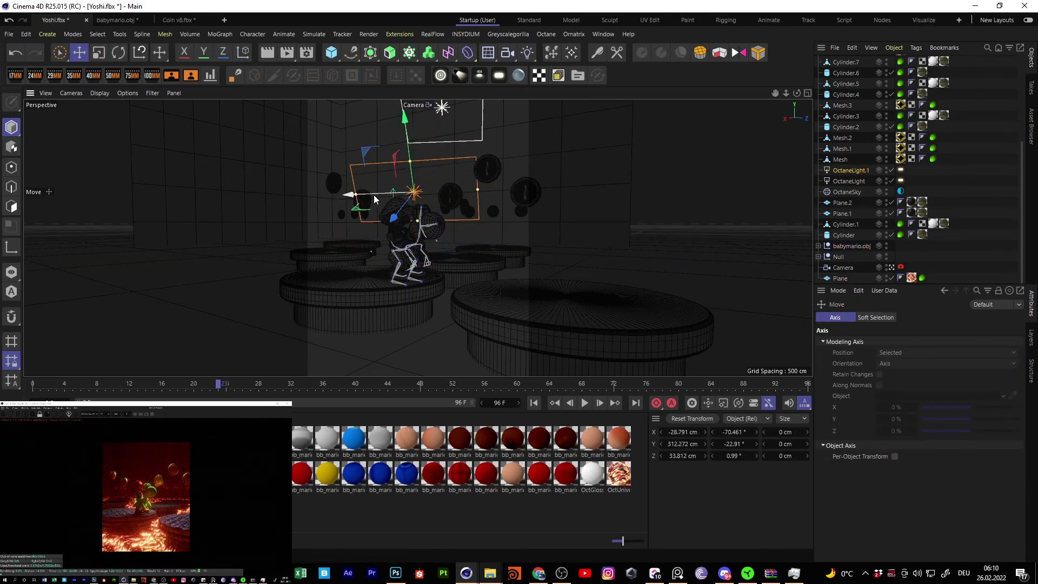
click(901, 180)
click(987, 342)
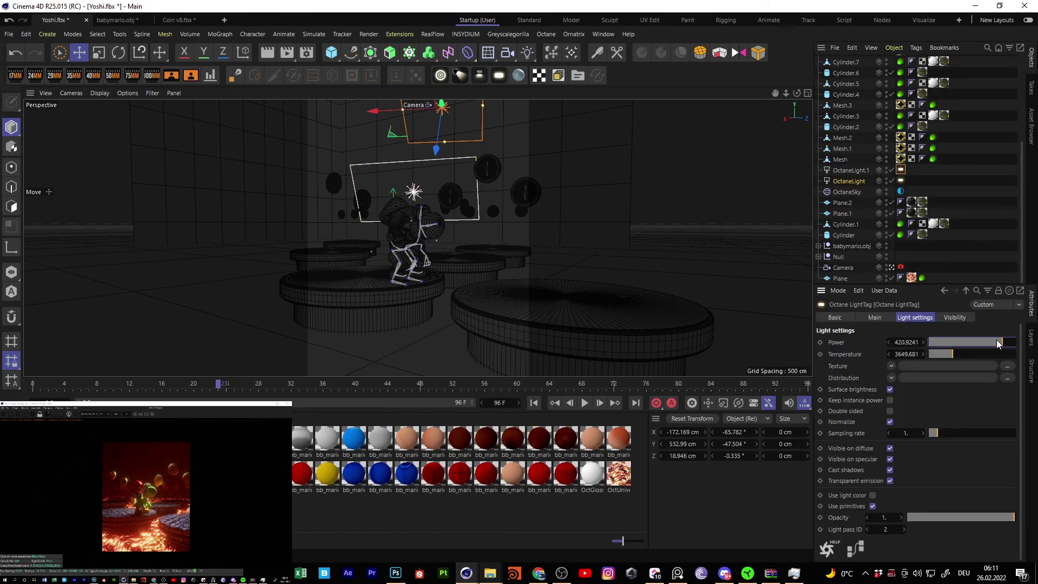
Step: Duplicate the light as OctaneLight.2 and angle the copy toward the characters
key(ctrl+c)
key(ctrl+v)
key(r)
drag(994, 342, 977, 342)
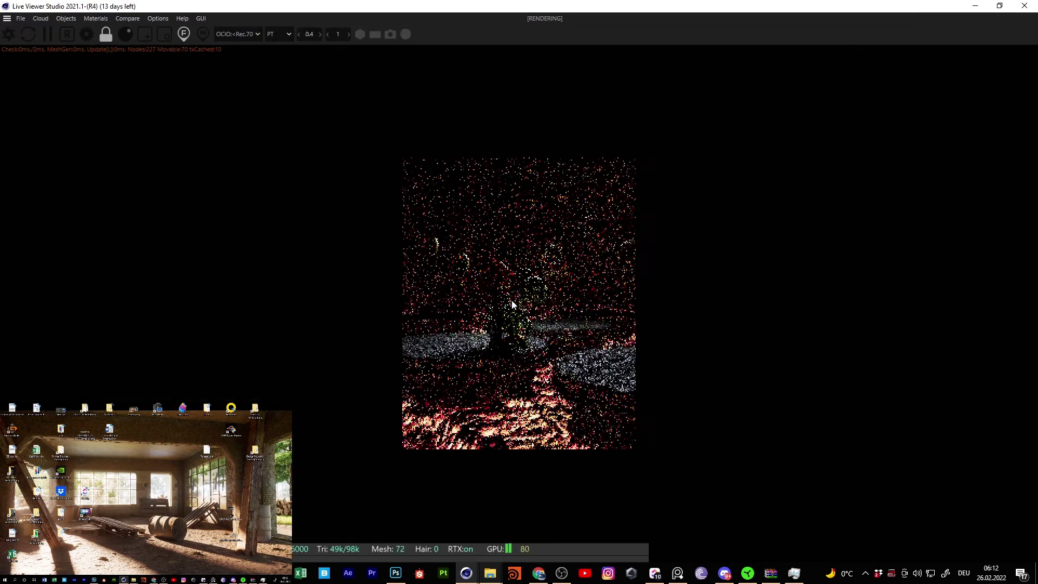
Step: Raise the Camera Imager exposure to about 0.48 and let the Live Viewer finish rendering
drag(122, 65, 188, 74)
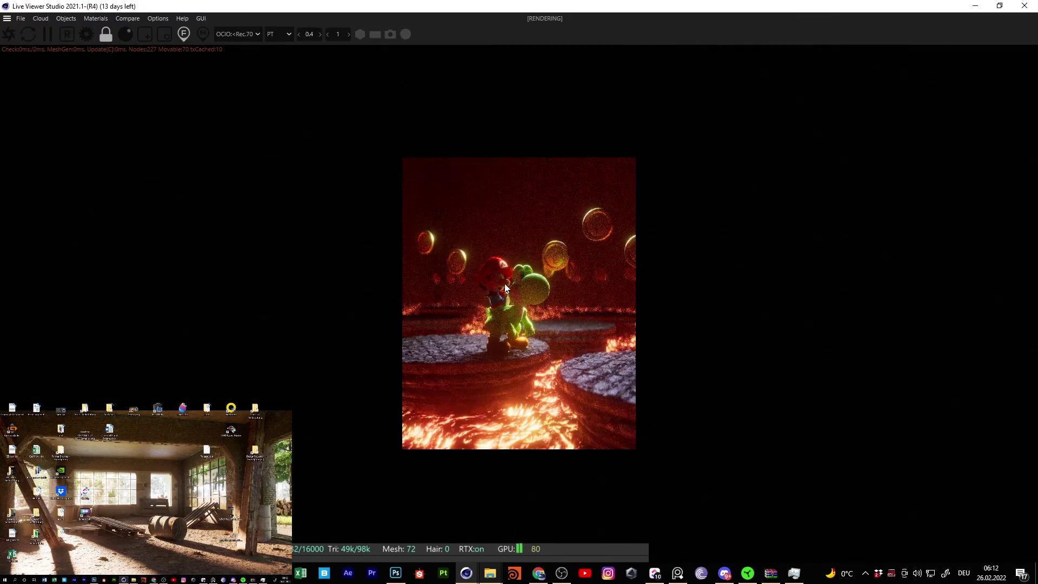